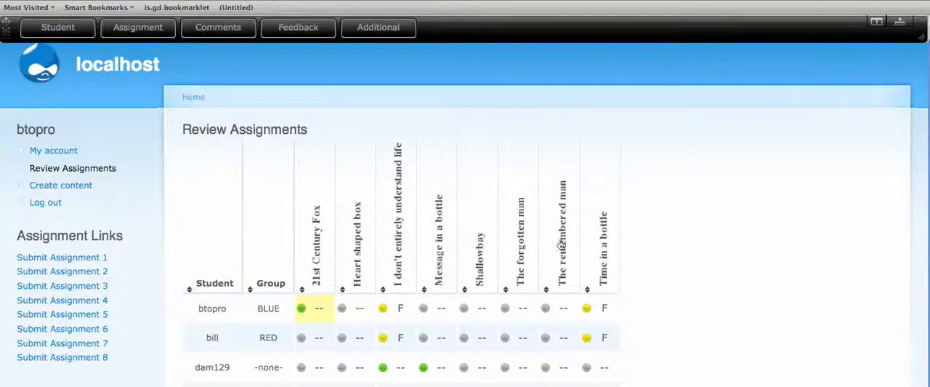
Step: Load the first student's "I don't entirely understand life" submission in the expanded review panel and read through the student's profile
left_click(900, 22)
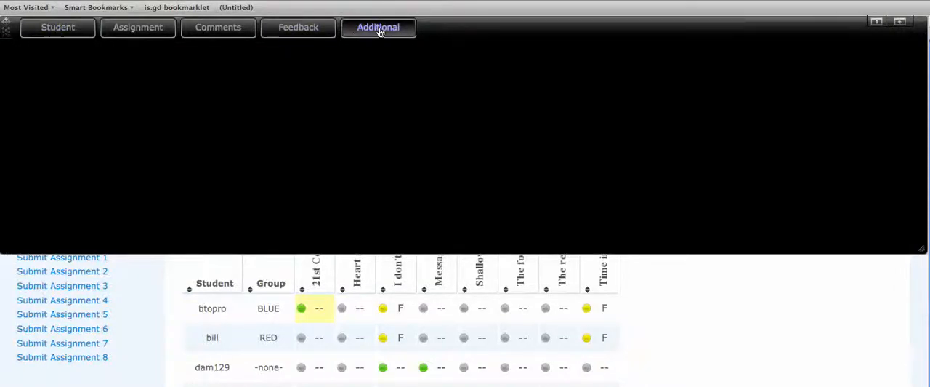
left_click(48, 31)
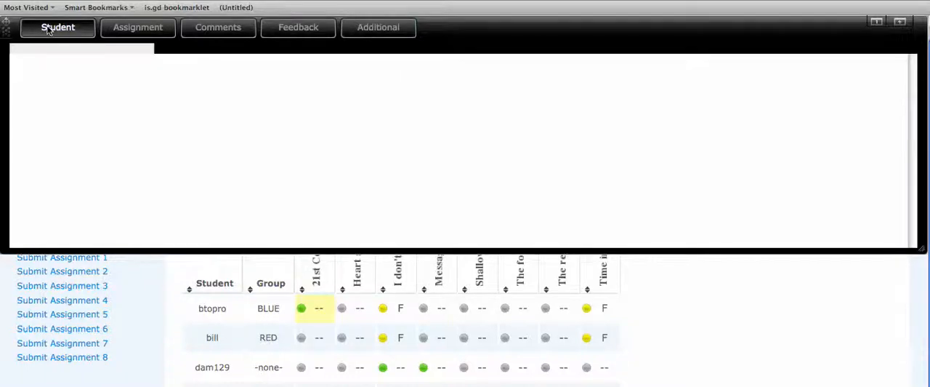
left_click(398, 318)
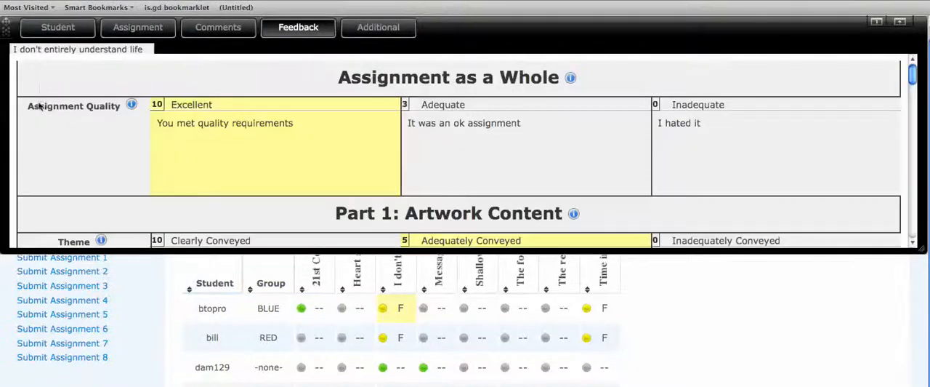
left_click(53, 29)
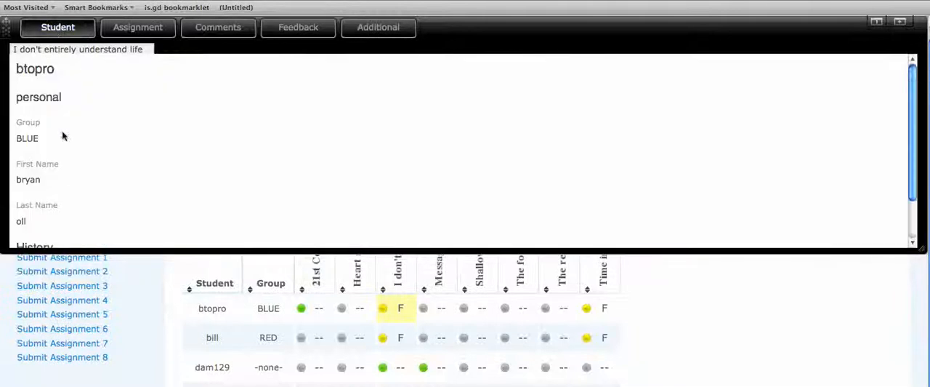
scroll(39, 139, "down", 3)
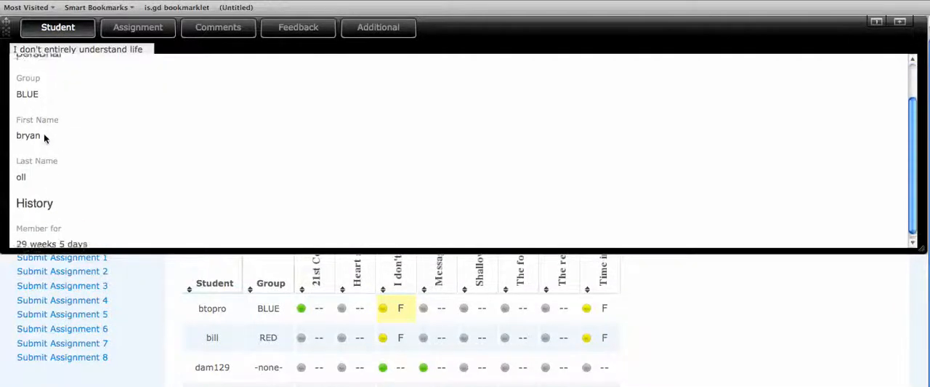
scroll(56, 167, "up", 3)
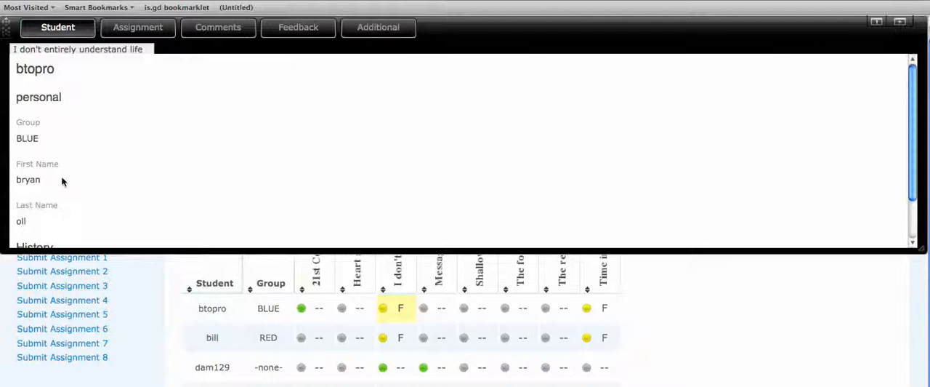
Step: Look through the same submission's assignment details, comment history and rubric feedback
left_click(149, 33)
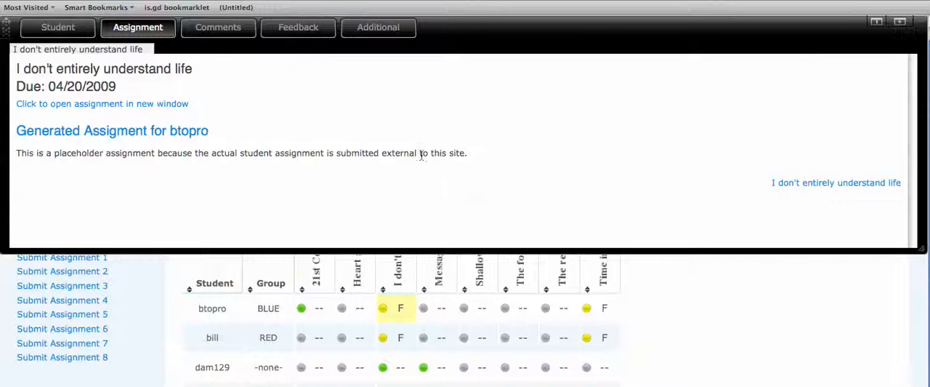
left_click(218, 35)
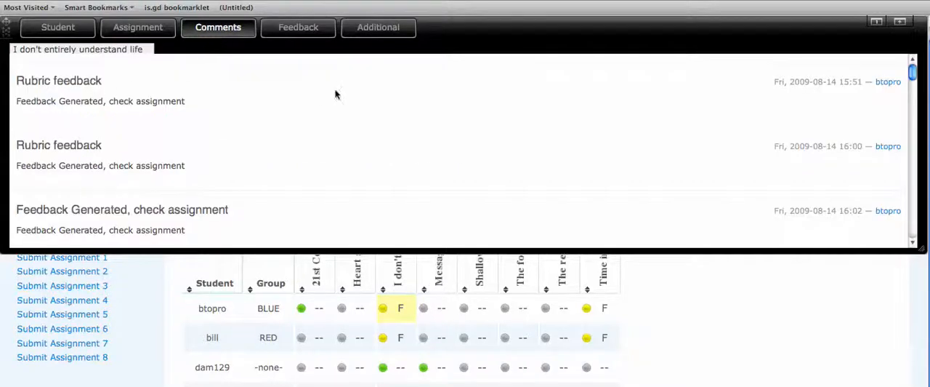
scroll(232, 97, "down", 10)
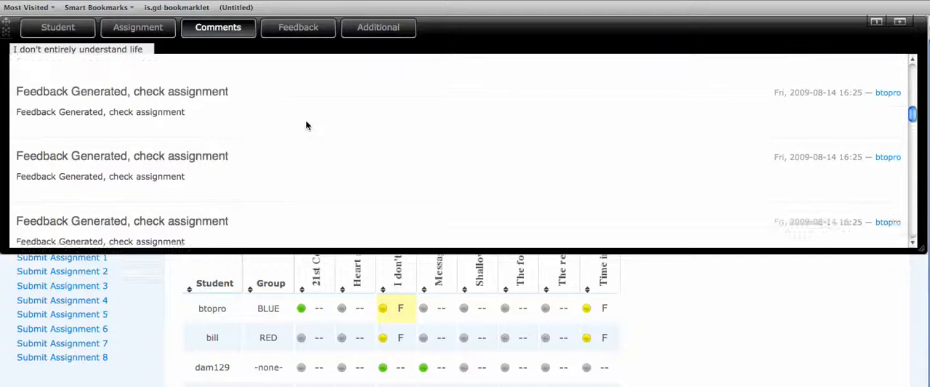
scroll(306, 125, "up", 5)
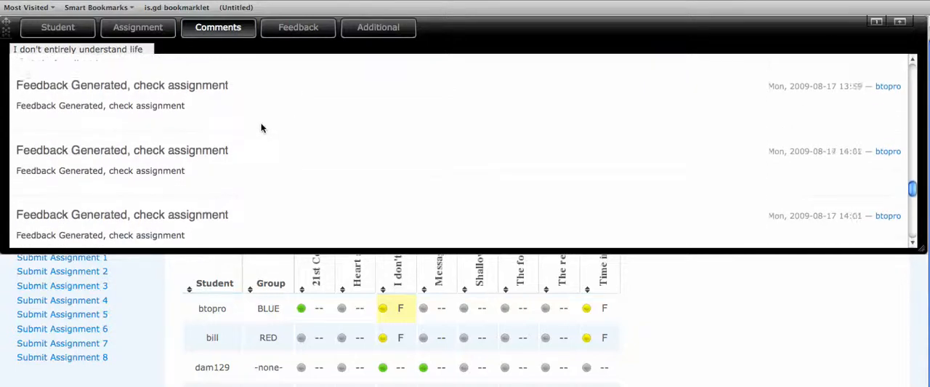
scroll(262, 128, "up", 3)
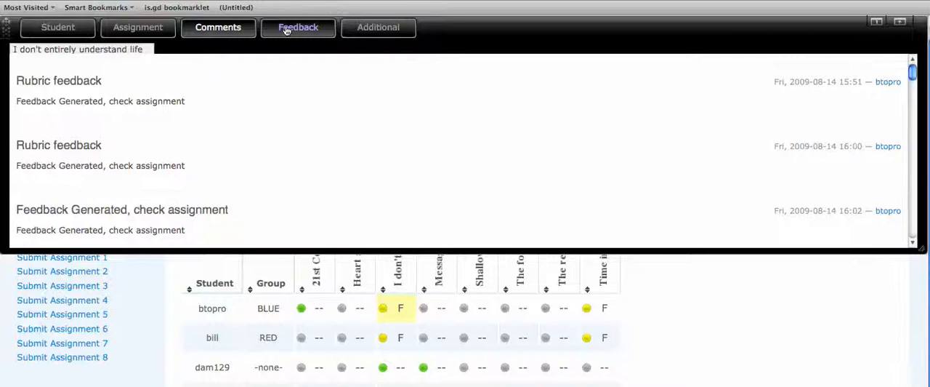
left_click(306, 37)
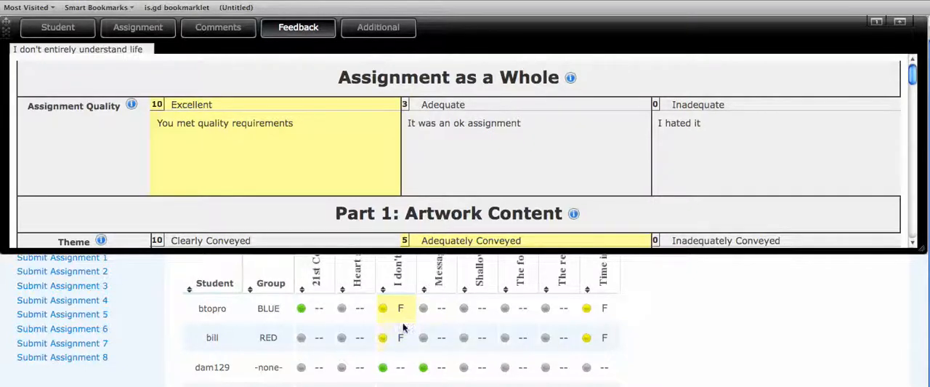
Step: Load the third listed student's "I don't entirely understand life" submission, check its assignment details and return to its rubric
left_click(398, 365)
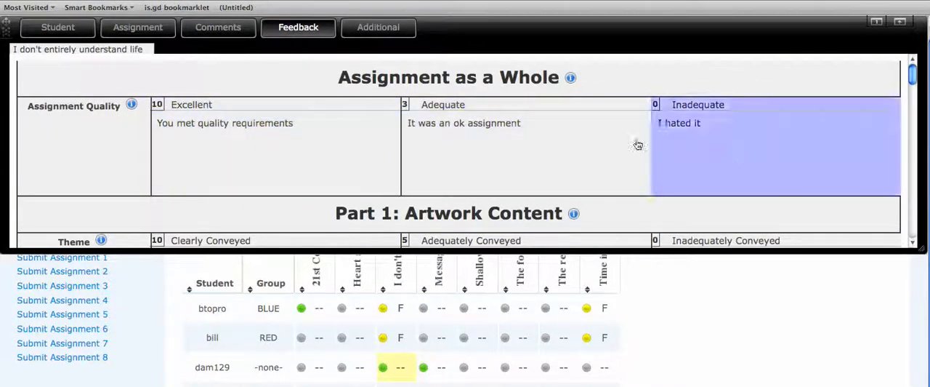
left_click(149, 30)
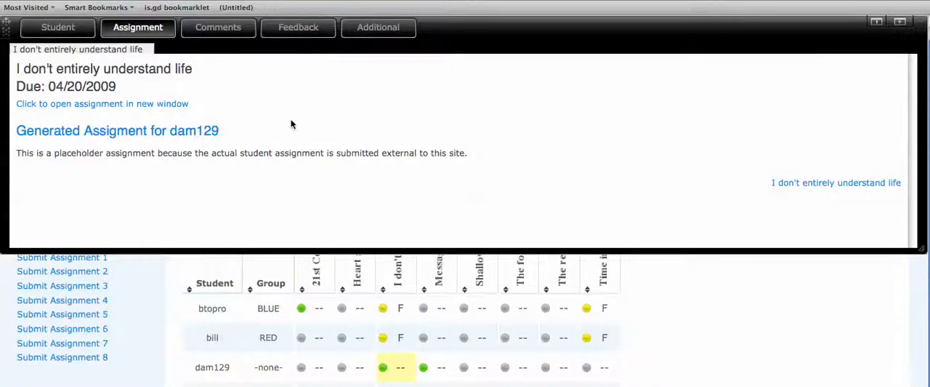
left_click(299, 30)
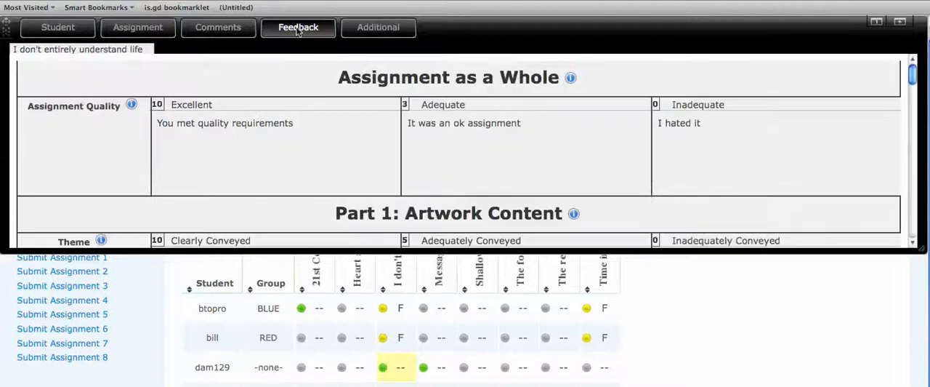
Step: Rate Assignment Quality as Excellent, Theme as Adequately Conveyed and Artist Statement as Average, collapsing both rubric sections once rated
left_click(332, 150)
left_click(269, 78)
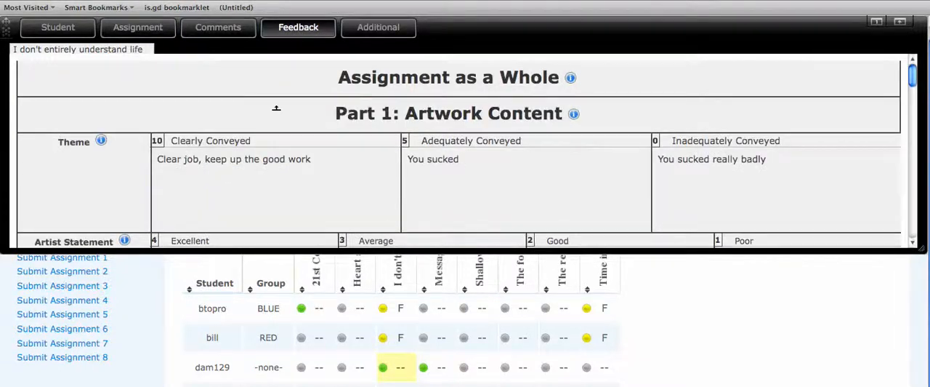
scroll(276, 108, "down", 3)
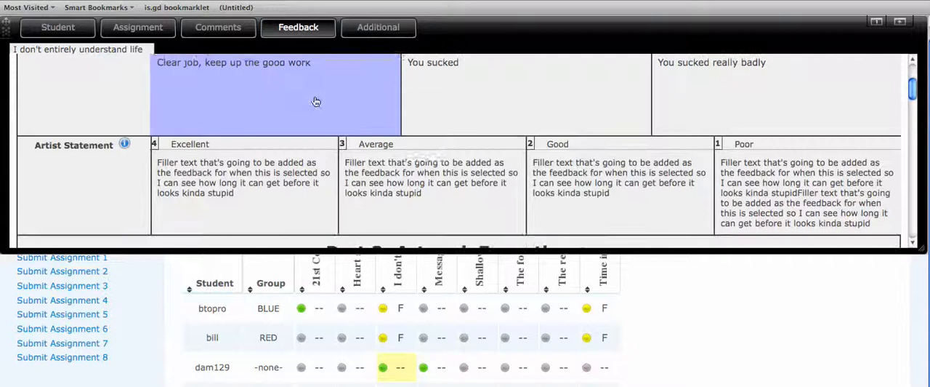
left_click(407, 151)
left_click(415, 95)
scroll(337, 101, "up", 1)
scroll(336, 101, "up", 2)
left_click(308, 81)
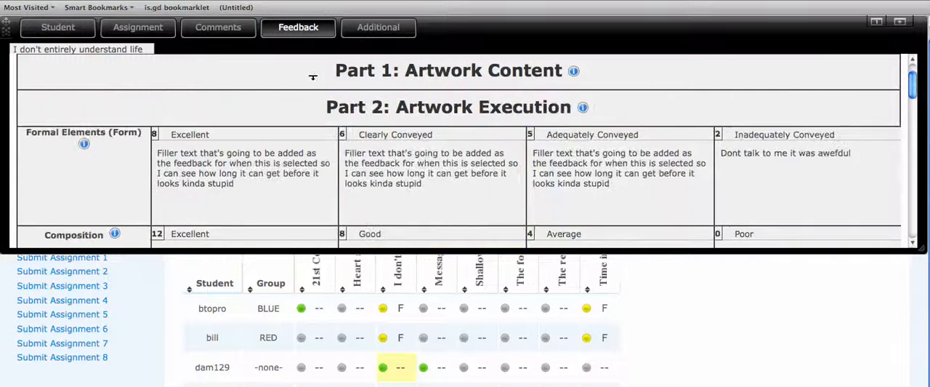
Step: Rate Part 2: Artwork Execution with Formal Elements (Form) as Excellent, Composition as Good and Craftsmanship as Excellent
scroll(290, 153, "down", 1)
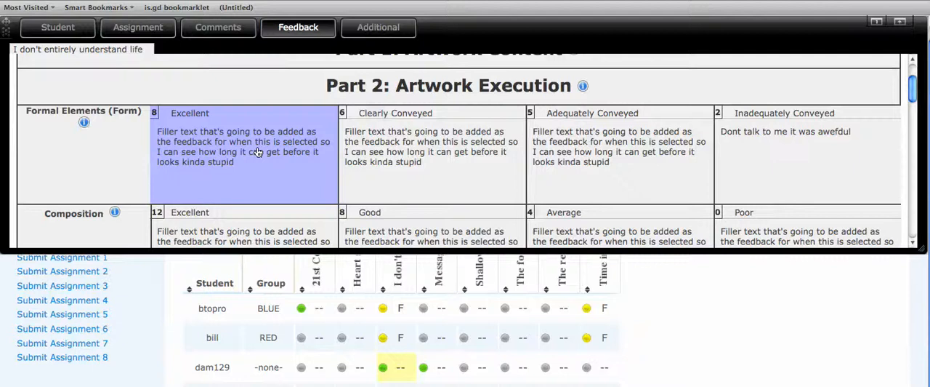
left_click(258, 151)
scroll(363, 167, "down", 2)
left_click(465, 189)
scroll(270, 164, "down", 5)
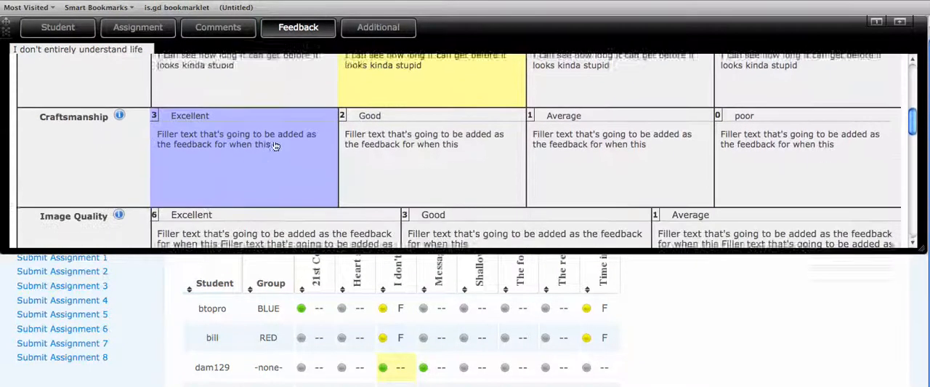
left_click(269, 165)
Step: Review the earned points, possible points and generated feedback for each criterion in the score summary below the rubric
scroll(284, 160, "down", 5)
scroll(287, 159, "down", 3)
scroll(245, 102, "up", 5)
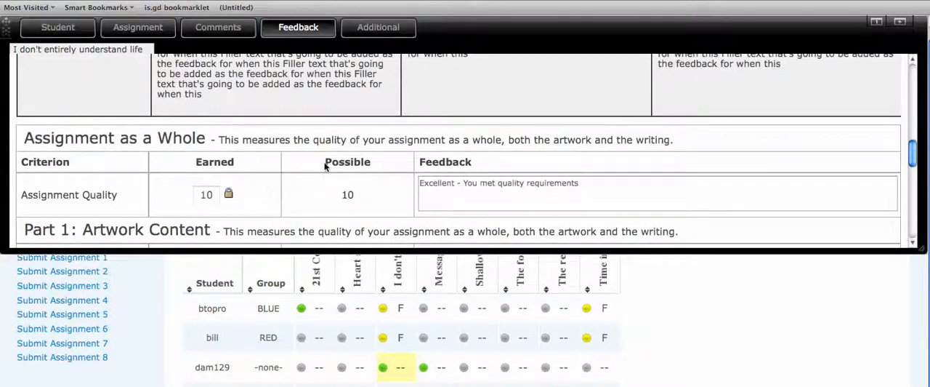
scroll(192, 160, "down", 1)
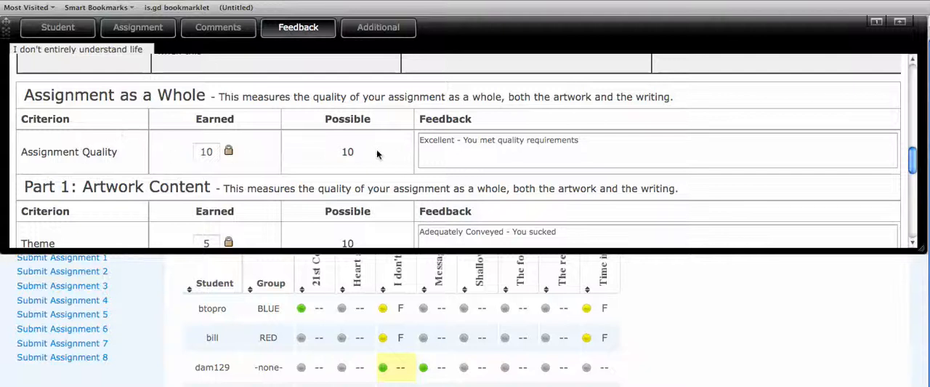
scroll(255, 153, "down", 7)
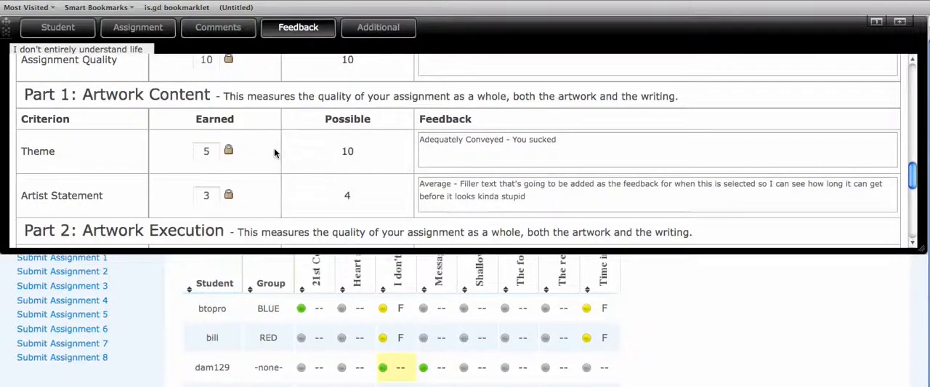
scroll(314, 100, "down", 2)
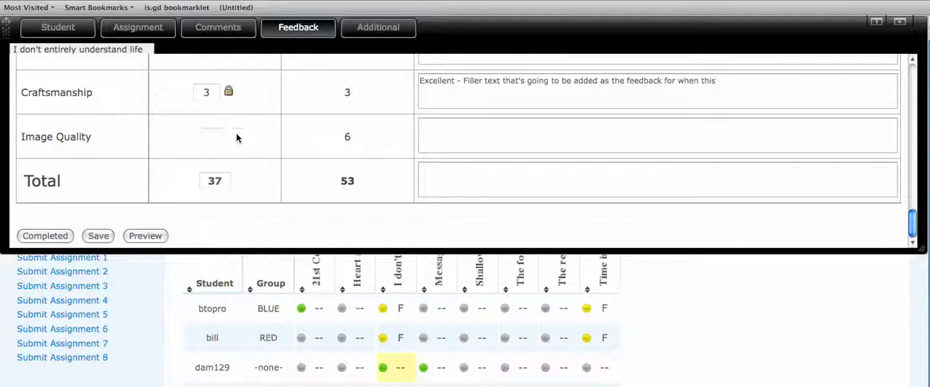
scroll(590, 152, "up", 3)
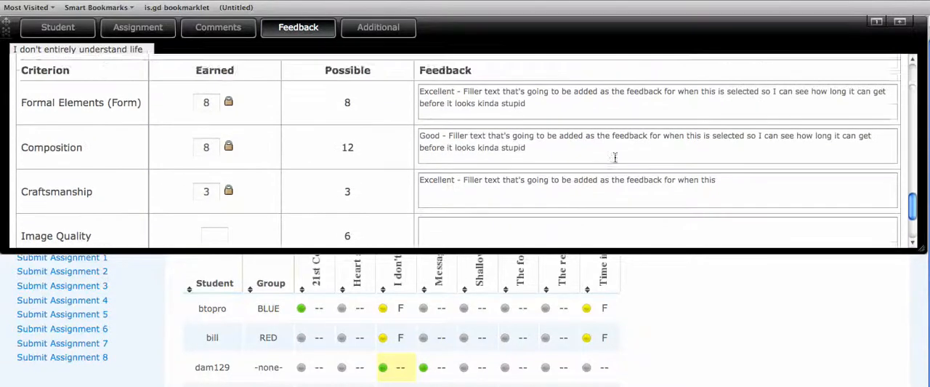
Step: Try adding a semicolon to the Composition and Formal Elements (Form) feedback, removing it from each
left_click(603, 190)
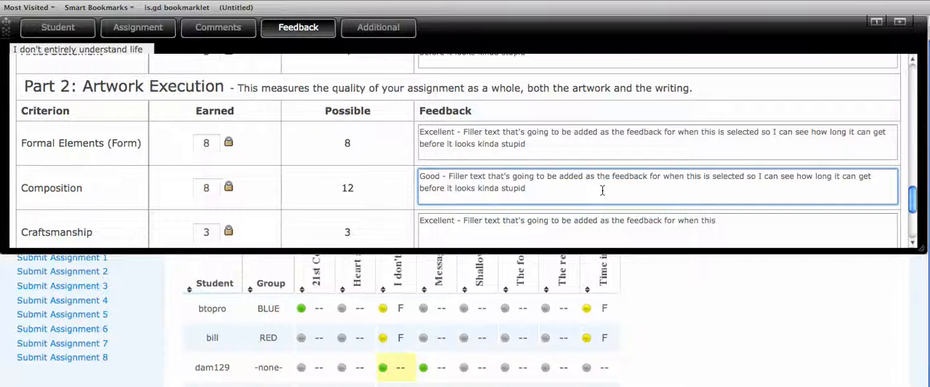
type(";")
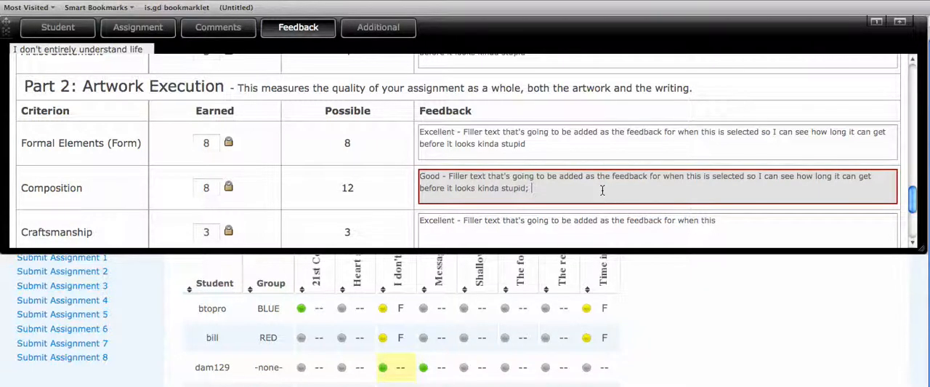
scroll(491, 180, "up", 1)
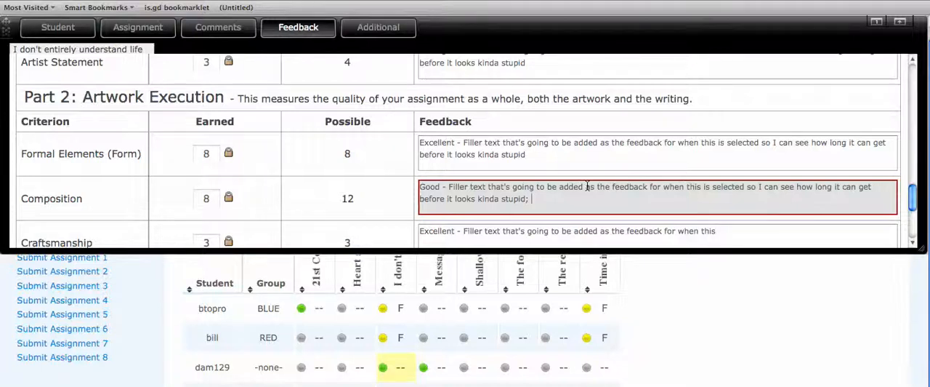
key("BackSpace")
key("BackSpace")
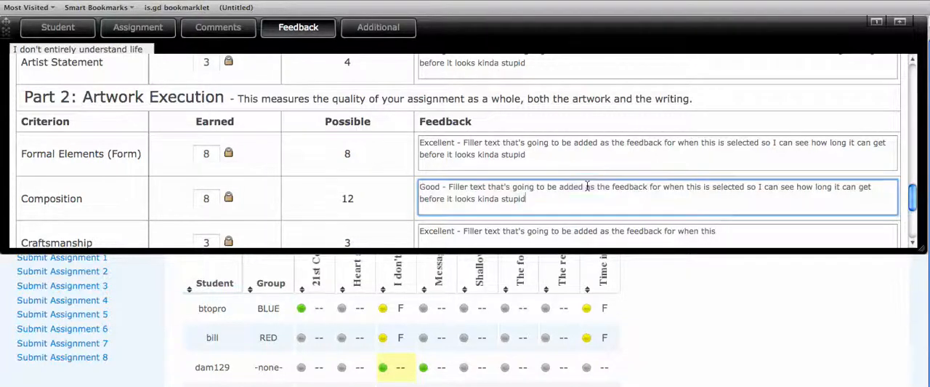
left_click(560, 164)
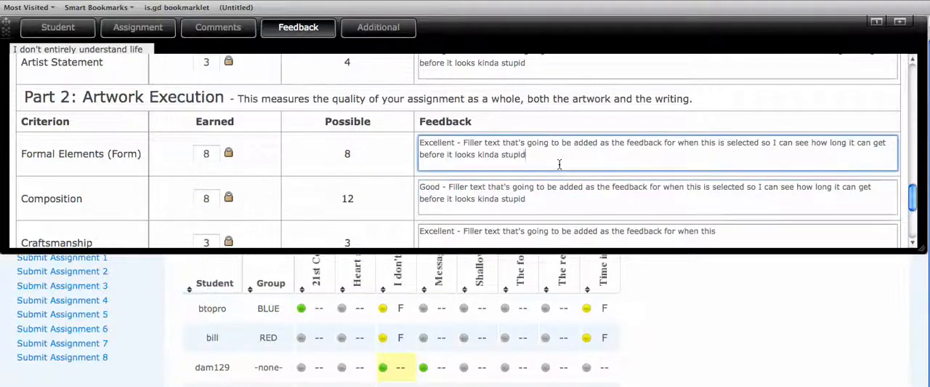
type(";")
key("BackSpace")
Step: Append "COOL" to the end of the Composition feedback and return to the Craftsmanship ratings in the rubric
left_click(552, 209)
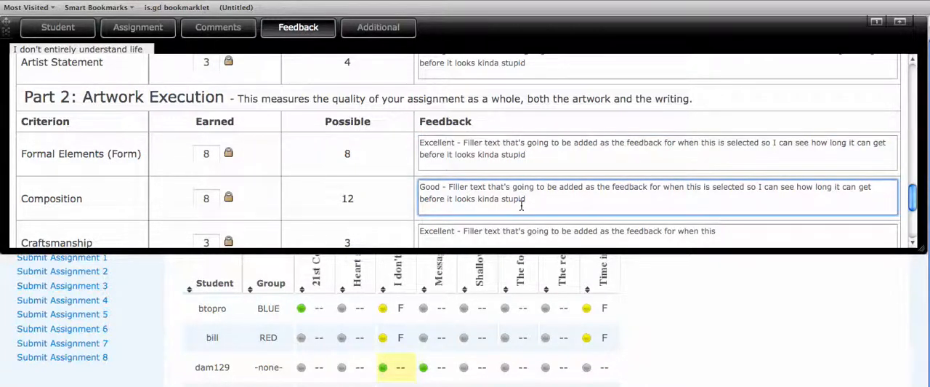
type("COOL")
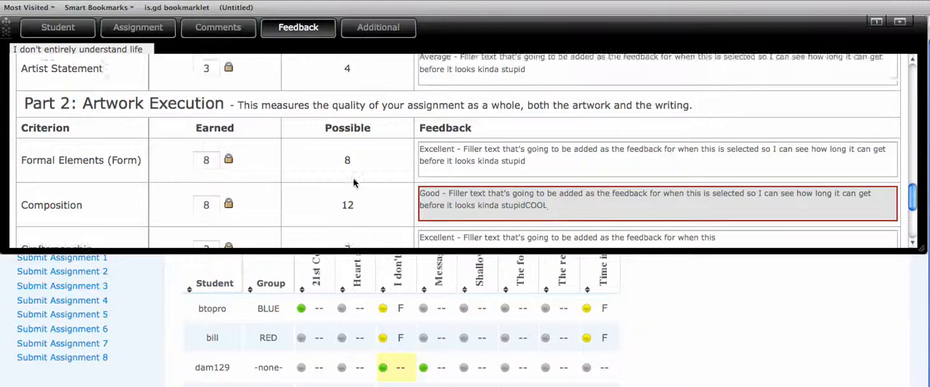
scroll(356, 175, "up", 3)
scroll(348, 186, "up", 4)
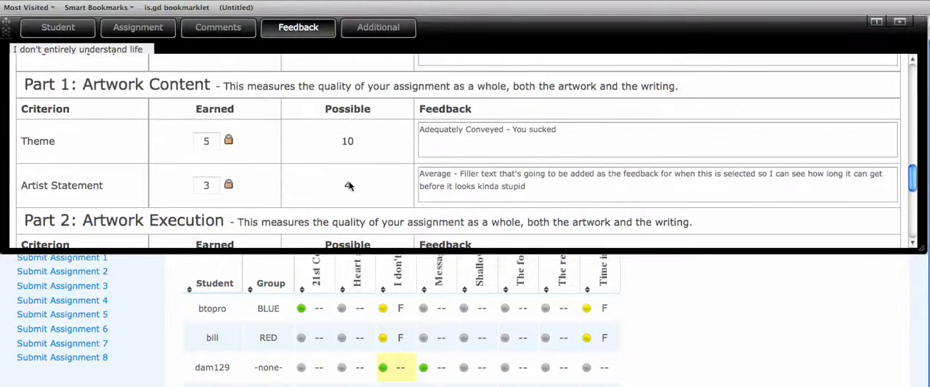
right_click(349, 182)
left_click(327, 182)
scroll(325, 179, "up", 10)
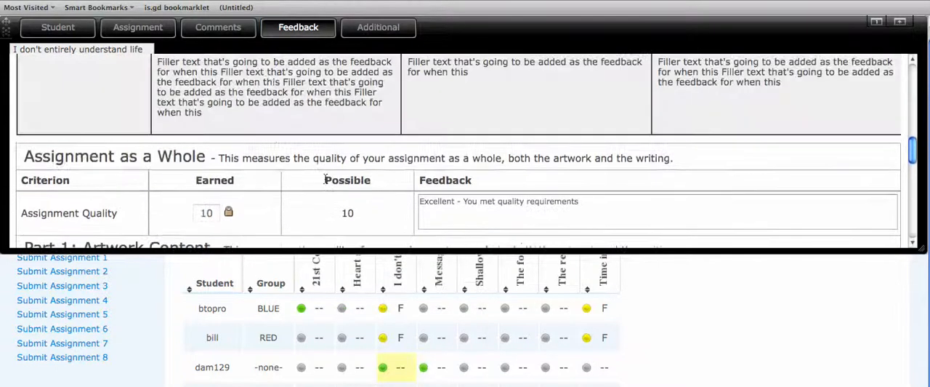
scroll(282, 153, "up", 1)
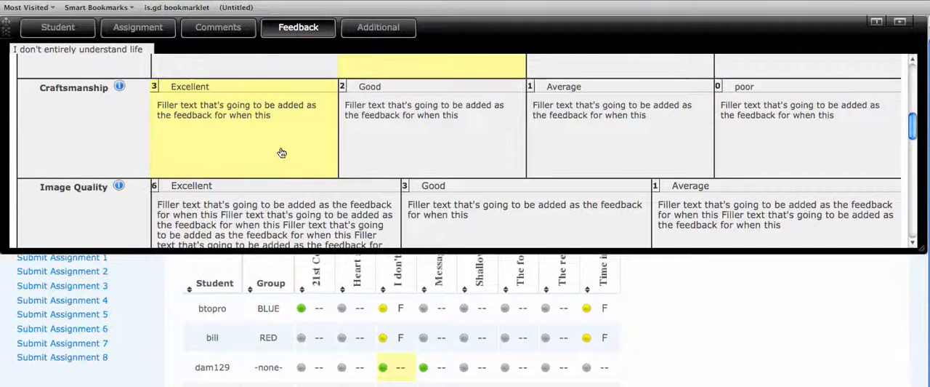
Step: Switch Craftsmanship to Good and back to Excellent, and rate Composition as Excellent, accepting that its customized feedback is overwritten
left_click(380, 143)
left_click(313, 146)
scroll(317, 134, "up", 3)
scroll(318, 135, "up", 2)
left_click(305, 142)
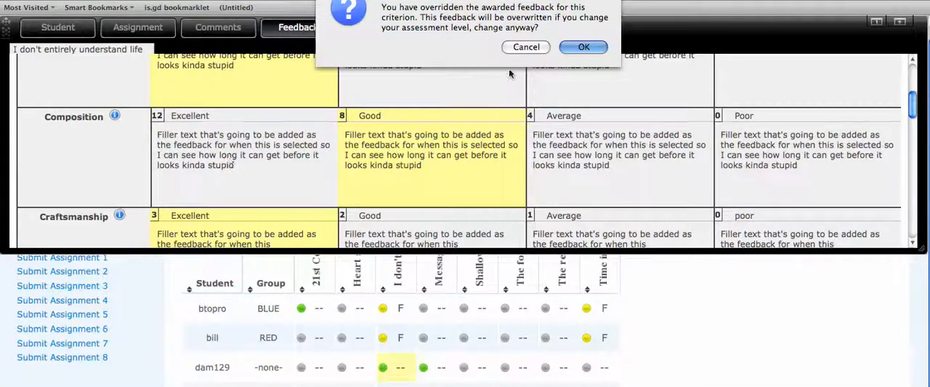
left_click(583, 46)
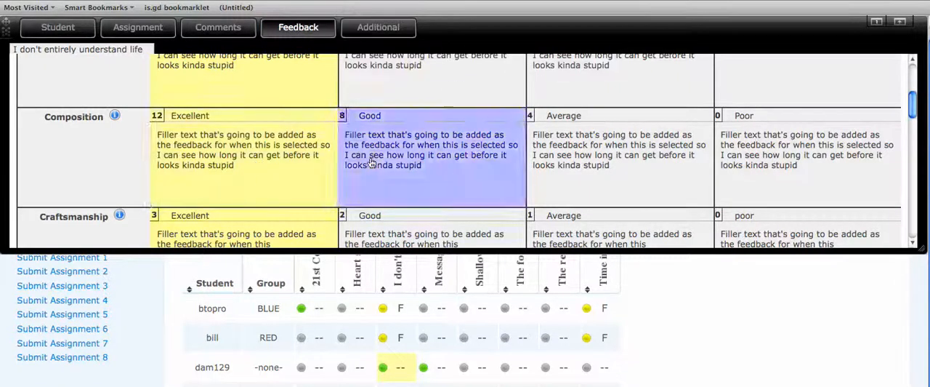
Step: Return the Composition rating to Good, check its score and feedback in the summary, and rate Image Quality as Excellent
scroll(414, 156, "down", 2)
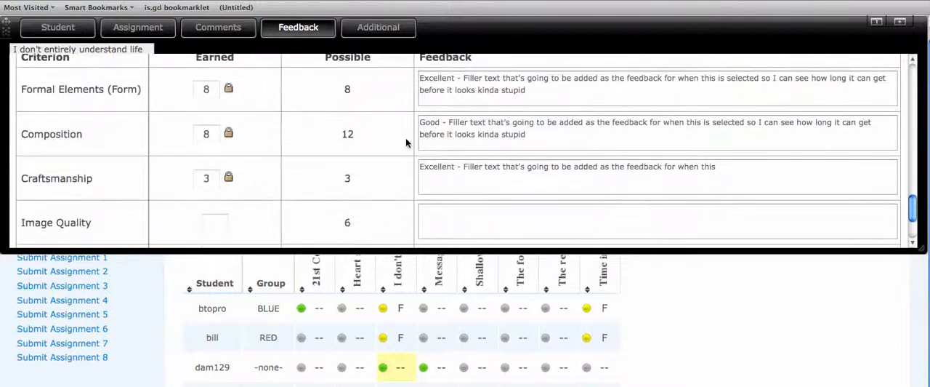
scroll(259, 183, "down", 2)
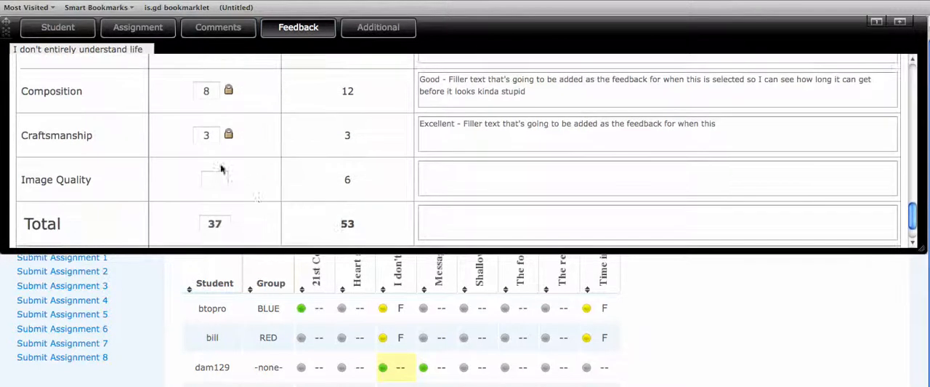
scroll(366, 189, "up", 15)
scroll(367, 189, "down", 5)
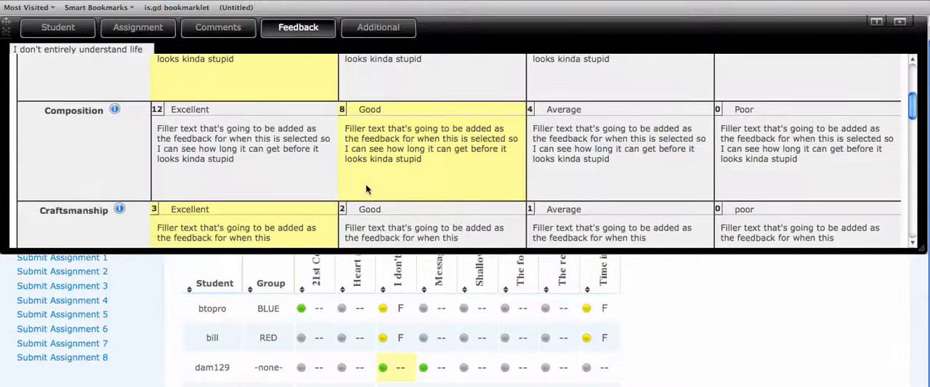
scroll(366, 189, "down", 5)
left_click(329, 186)
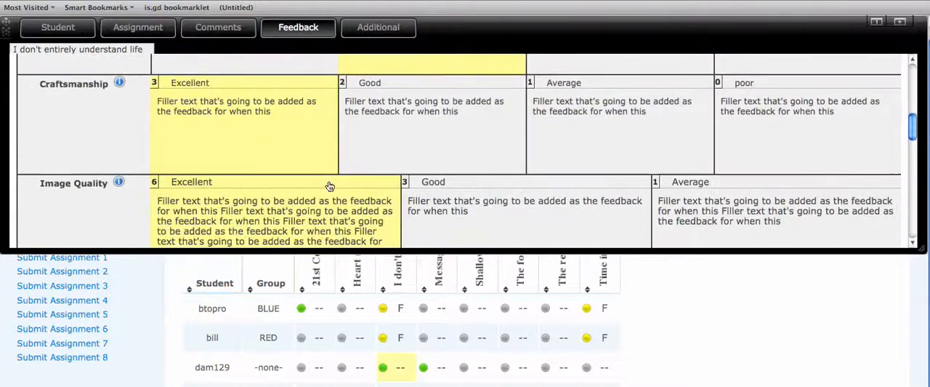
Step: Enter "GOOD job" as the overall feedback for the Total and save the grading
scroll(329, 186, "down", 12)
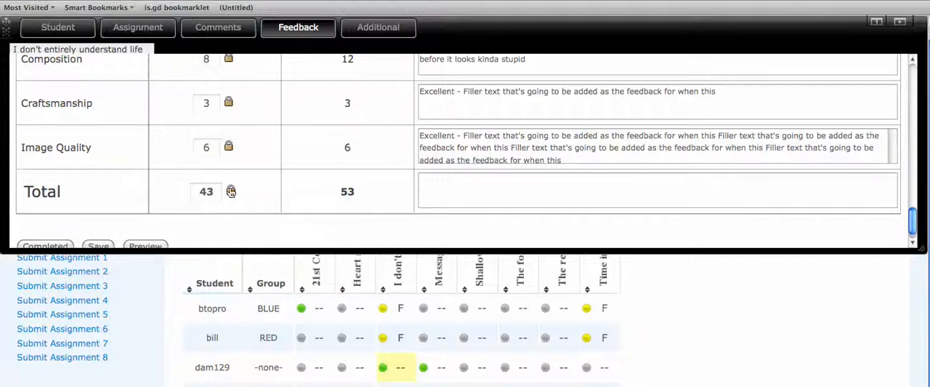
scroll(271, 125, "up", 1)
scroll(298, 153, "down", 2)
left_click(560, 183)
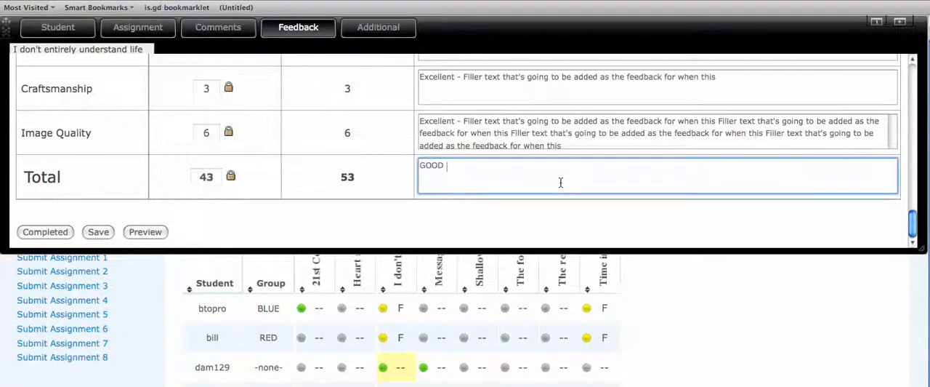
left_click(98, 232)
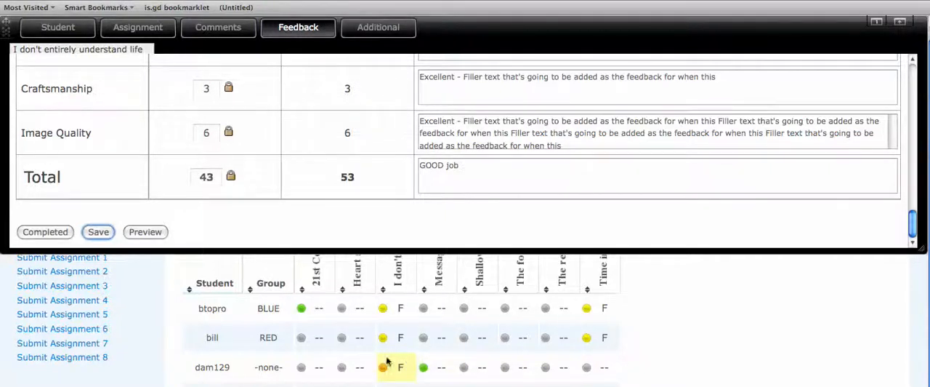
Step: Open the RED group student's submission for "I don't entirely understand life" and collapse all three rubric sections
left_click(398, 337)
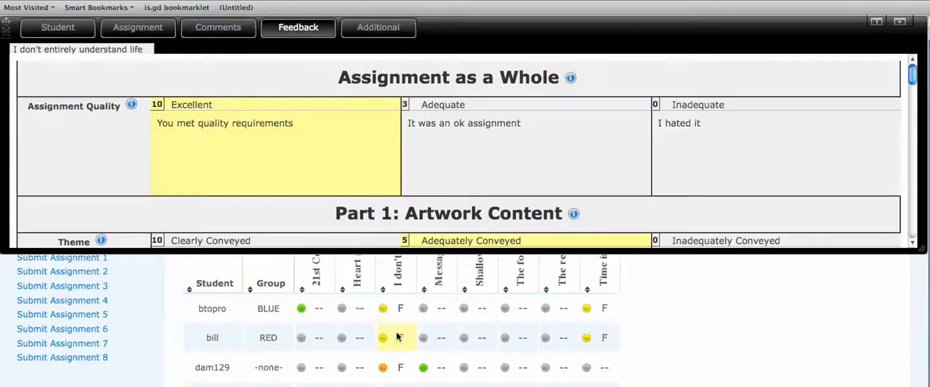
left_click(311, 89)
left_click(302, 121)
left_click(295, 151)
Step: Lock the Craftsmanship score and reset the overridden Total and Image Quality scores to their original values, accepting the resets
scroll(294, 151, "down", 5)
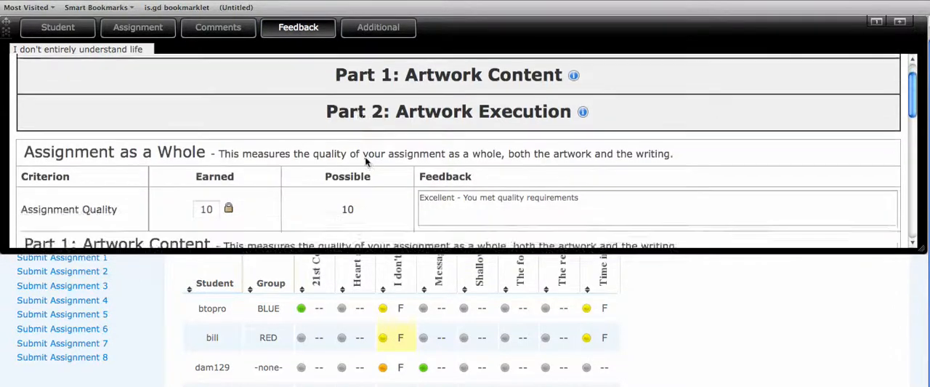
scroll(297, 150, "down", 8)
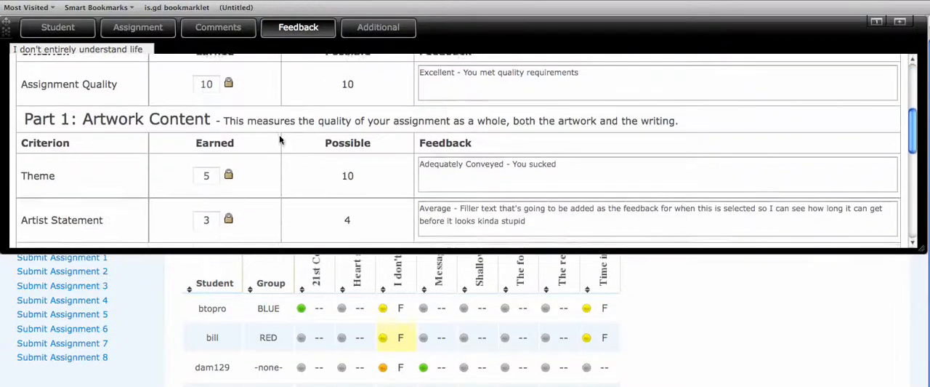
scroll(279, 138, "down", 1)
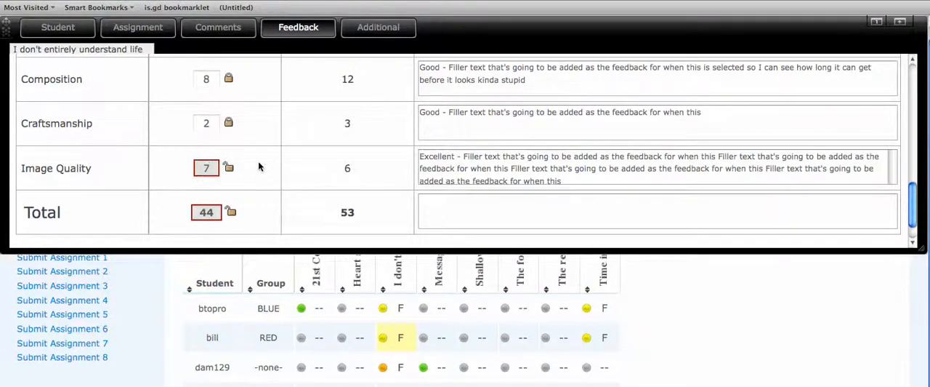
scroll(258, 170, "down", 1)
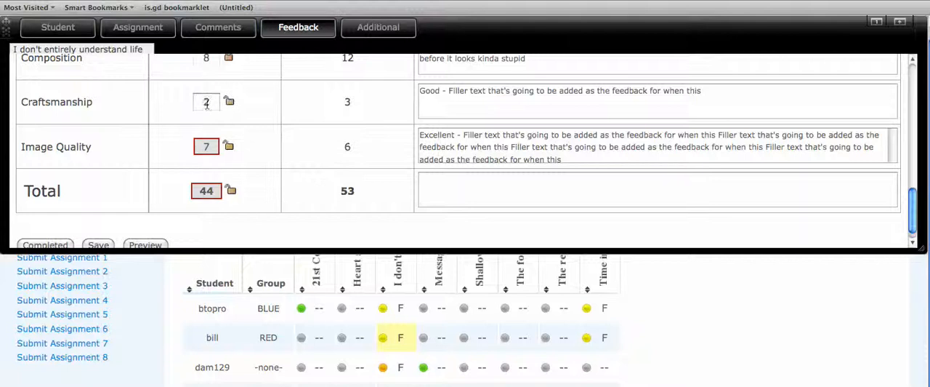
left_click(229, 102)
left_click(231, 191)
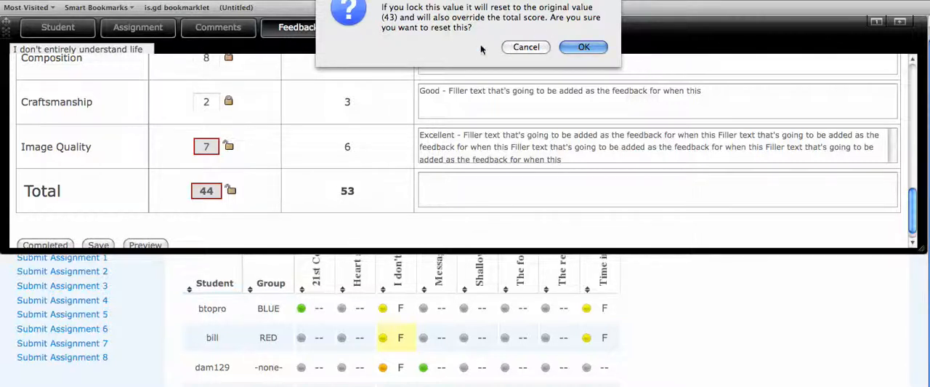
left_click(584, 48)
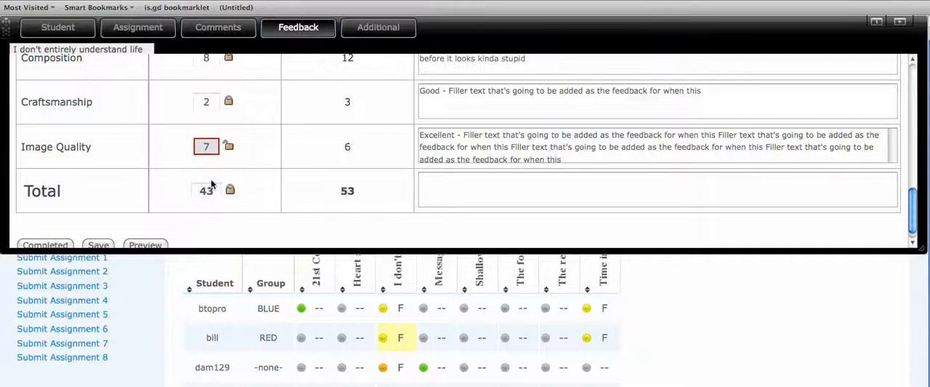
left_click(228, 146)
left_click(580, 41)
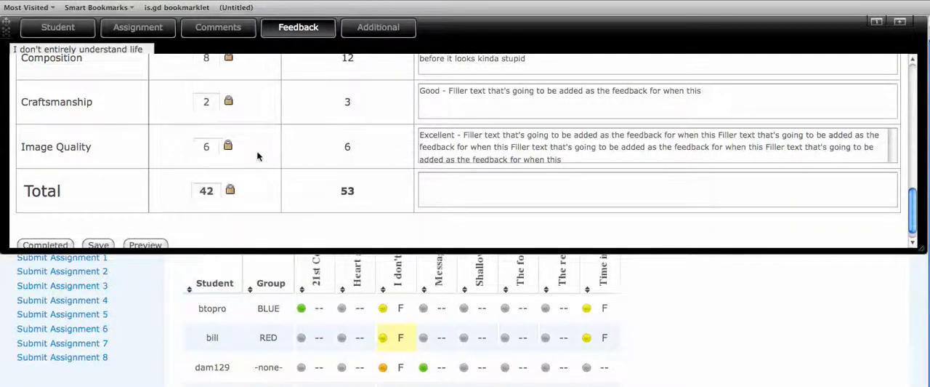
Step: Unlock the Total, override it with 46, and enter "foksofksofksokfskofoksfoskfok +3" as its feedback
left_click(230, 190)
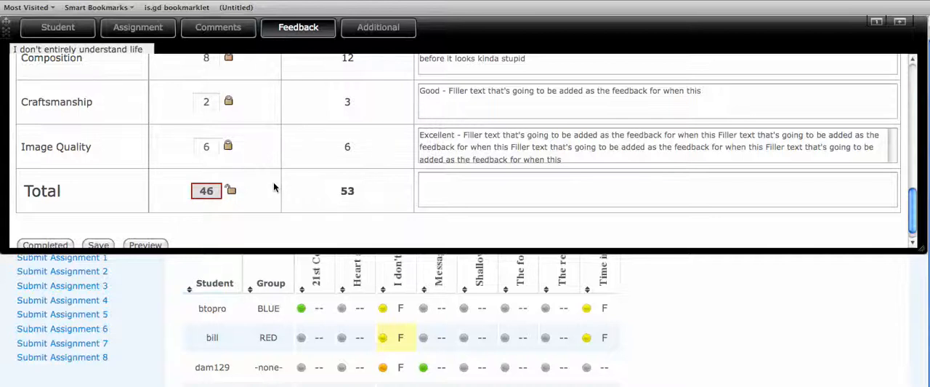
left_click(450, 187)
type("foksofksofksokfs")
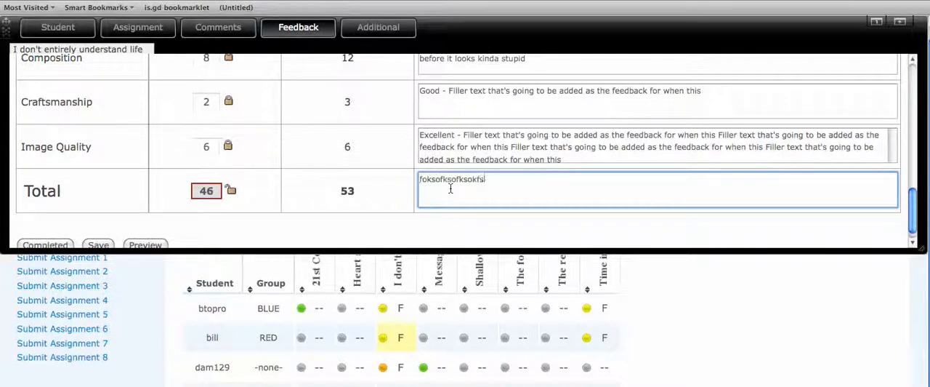
type("kofoksfoskfok +3")
scroll(376, 150, "down", 1)
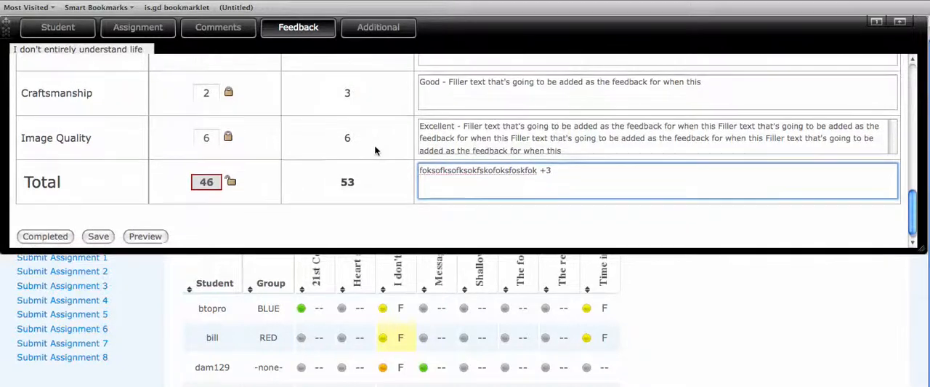
Step: Unlock the Image Quality score and set it to 7, accepting the reset of the Total to the sum of its parts
left_click(211, 137)
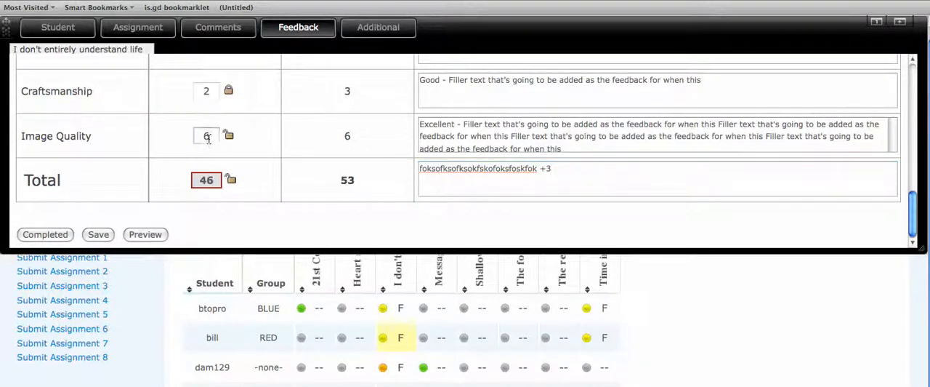
type("6")
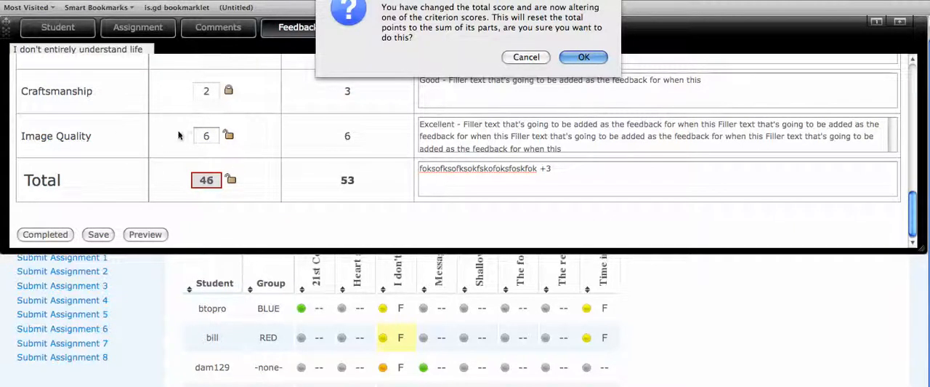
left_click(584, 58)
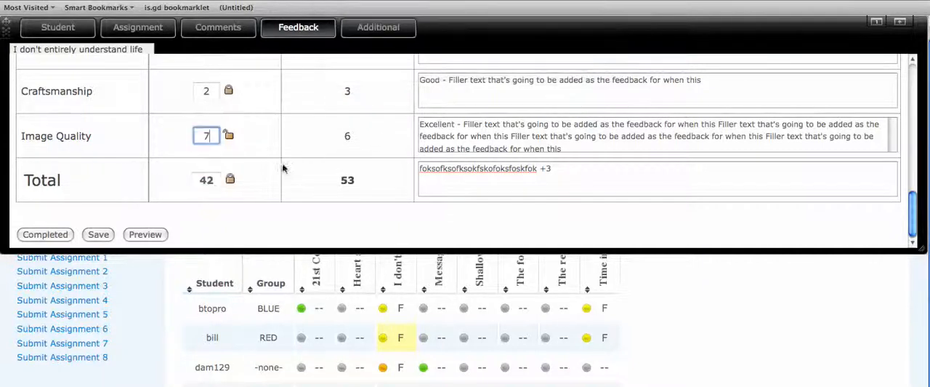
type("7")
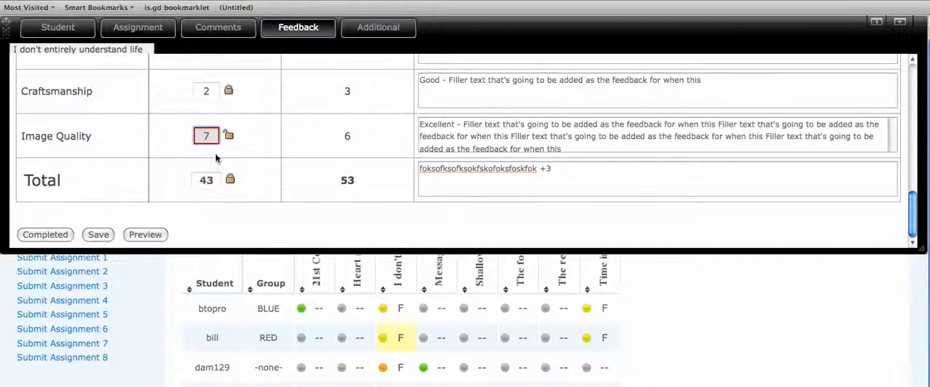